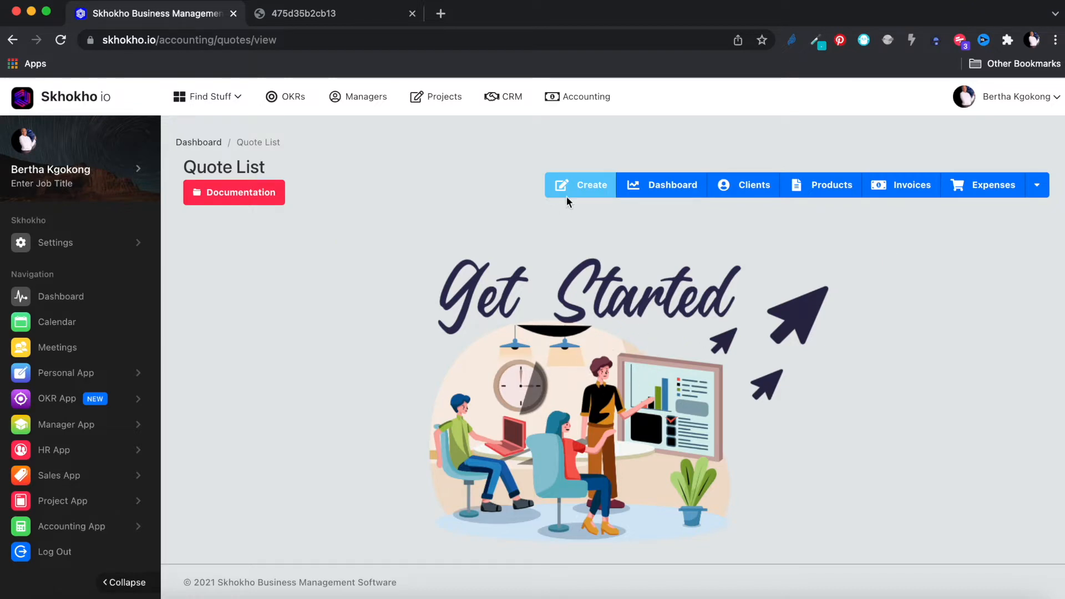
Step: Create a new quote and dismiss the trial notice on its details page
click(591, 189)
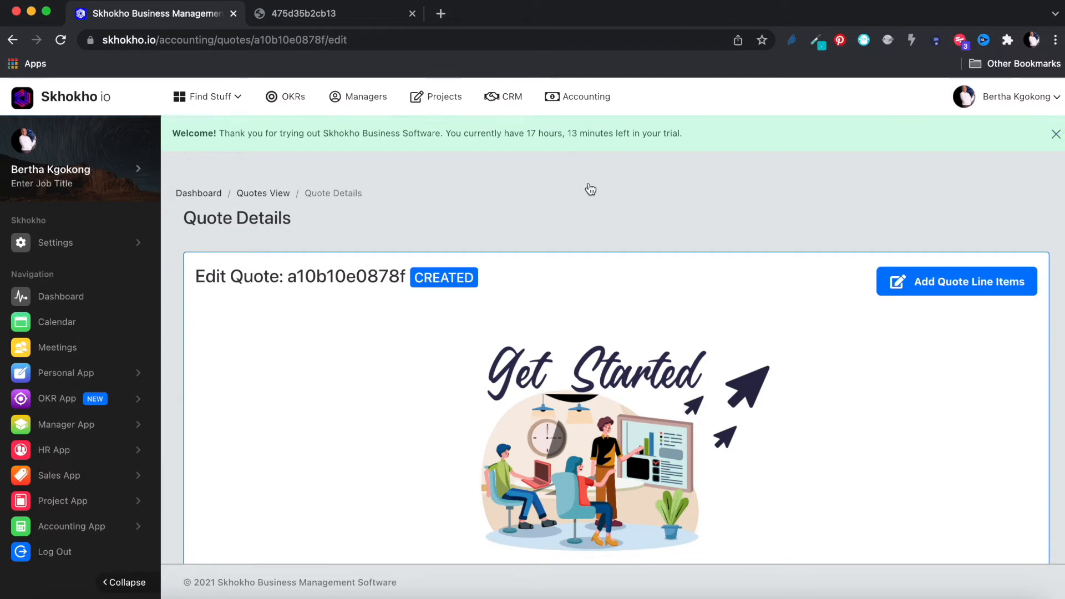
click(1055, 134)
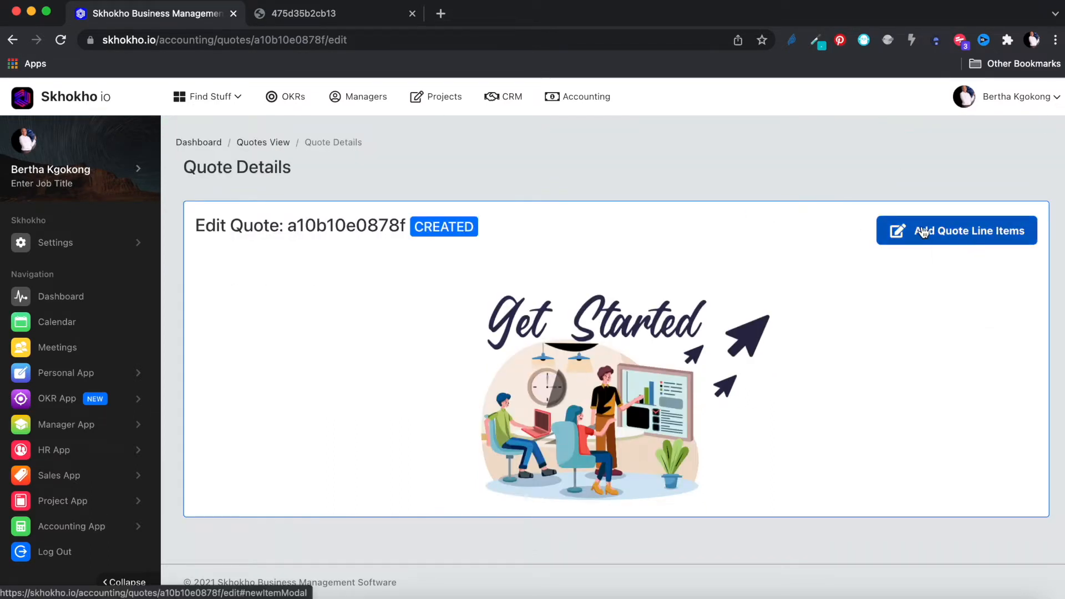
Step: Add the existing product Wordpress Website to the quote as a line item with quantity 1
click(959, 233)
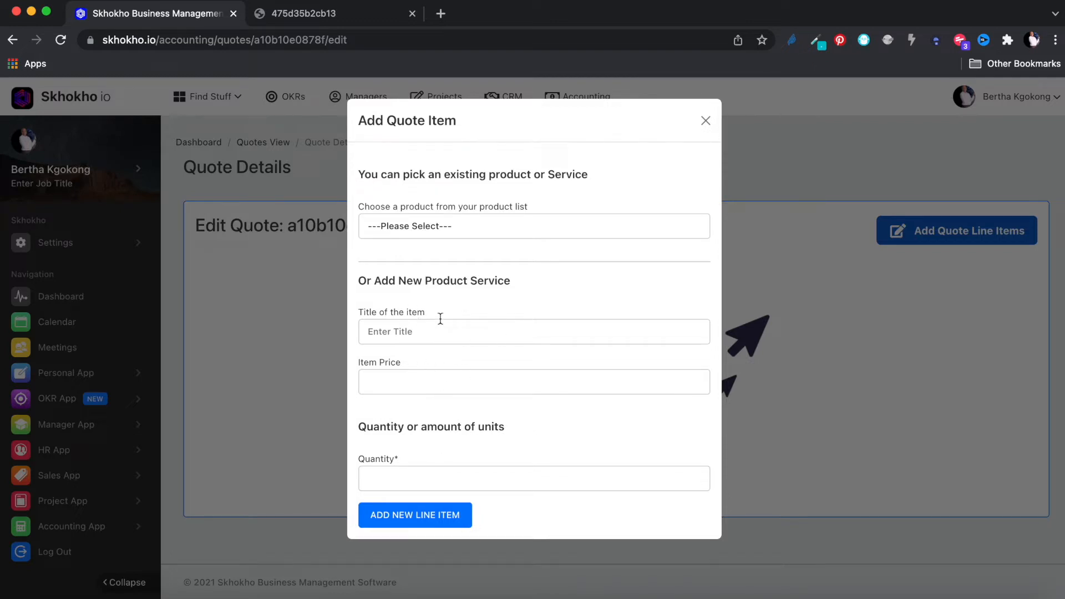
drag(520, 279, 356, 278)
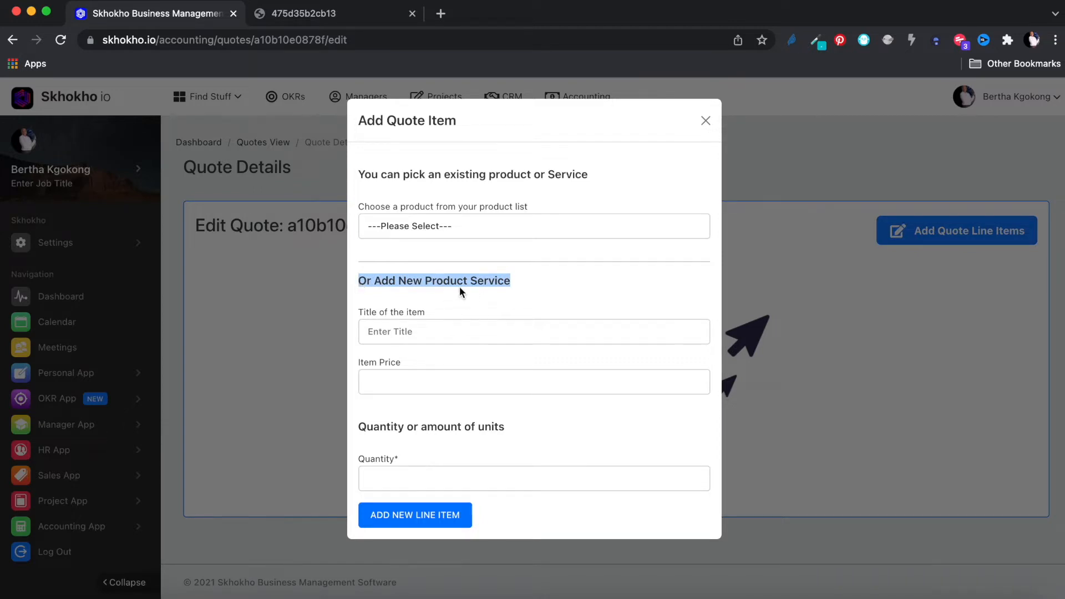
click(533, 283)
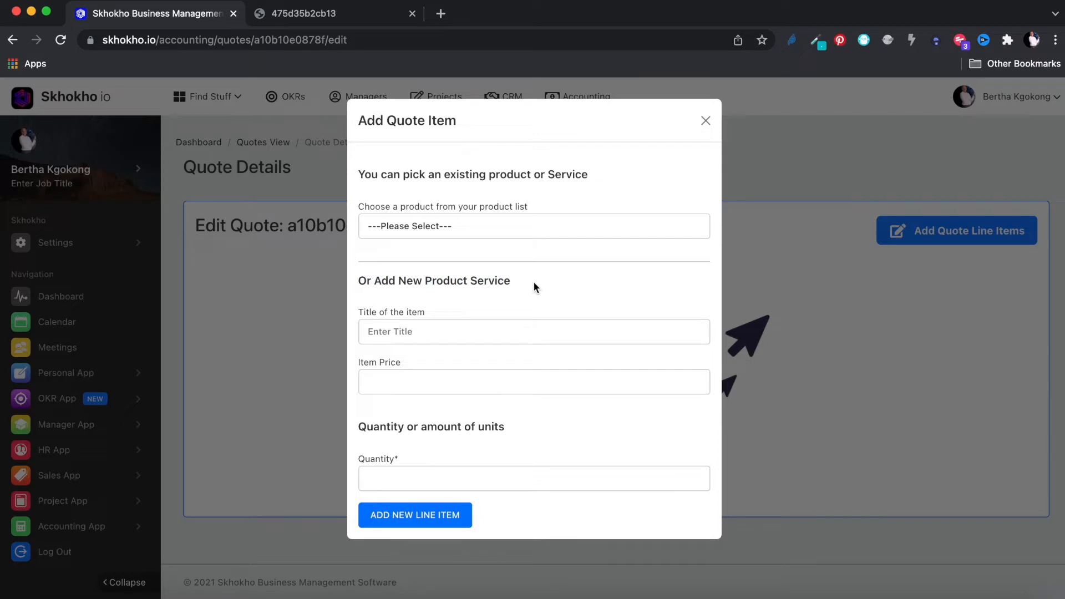
click(506, 228)
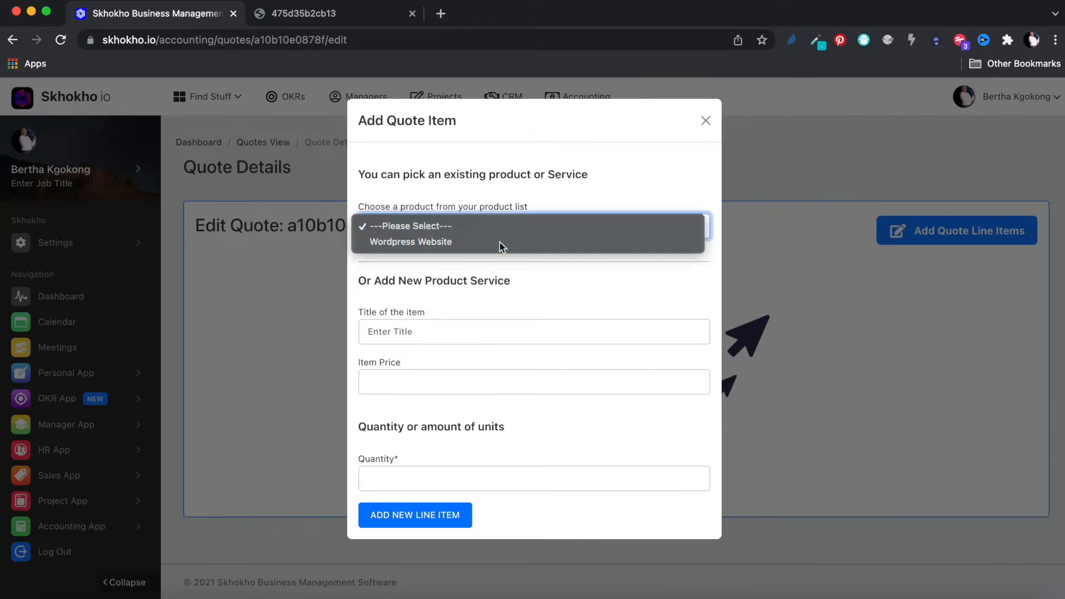
click(501, 242)
click(491, 480)
text(1)
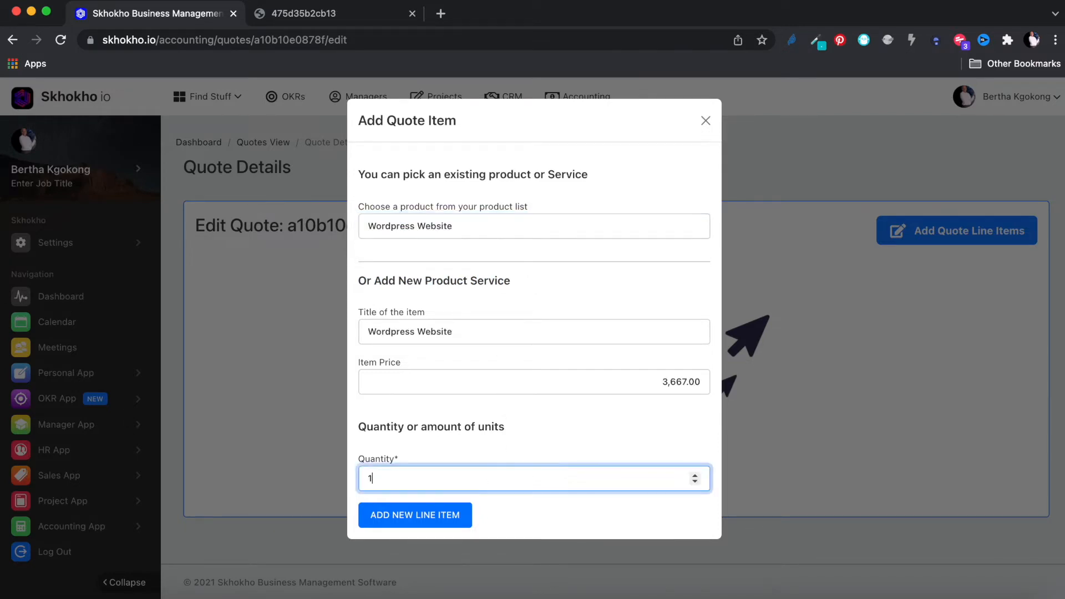
click(429, 522)
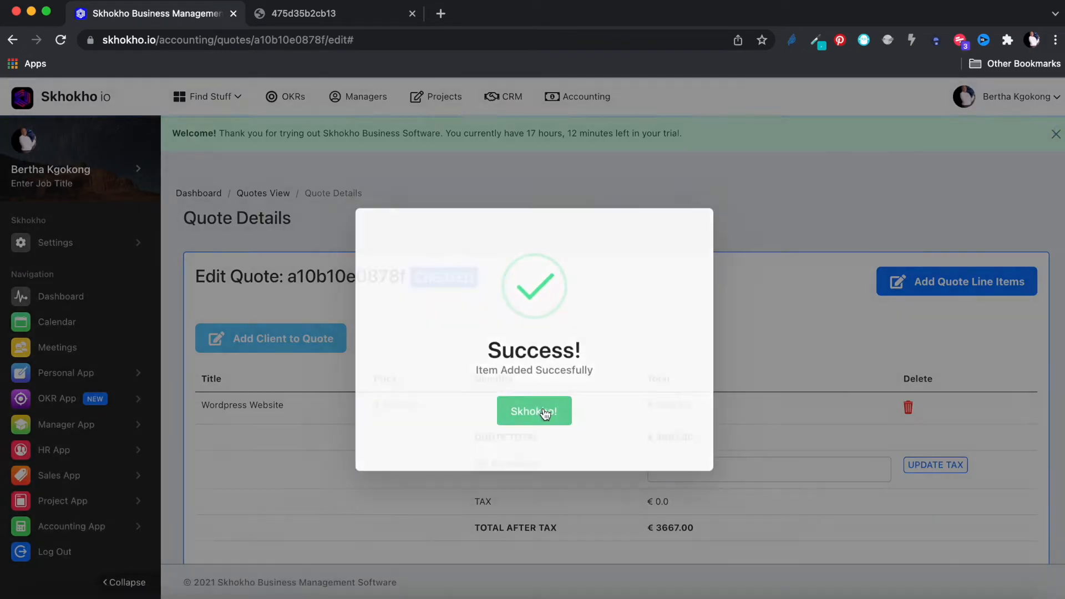
click(546, 412)
Step: Add the existing client Bank of the North to the quote
scroll(582, 422, down, 2)
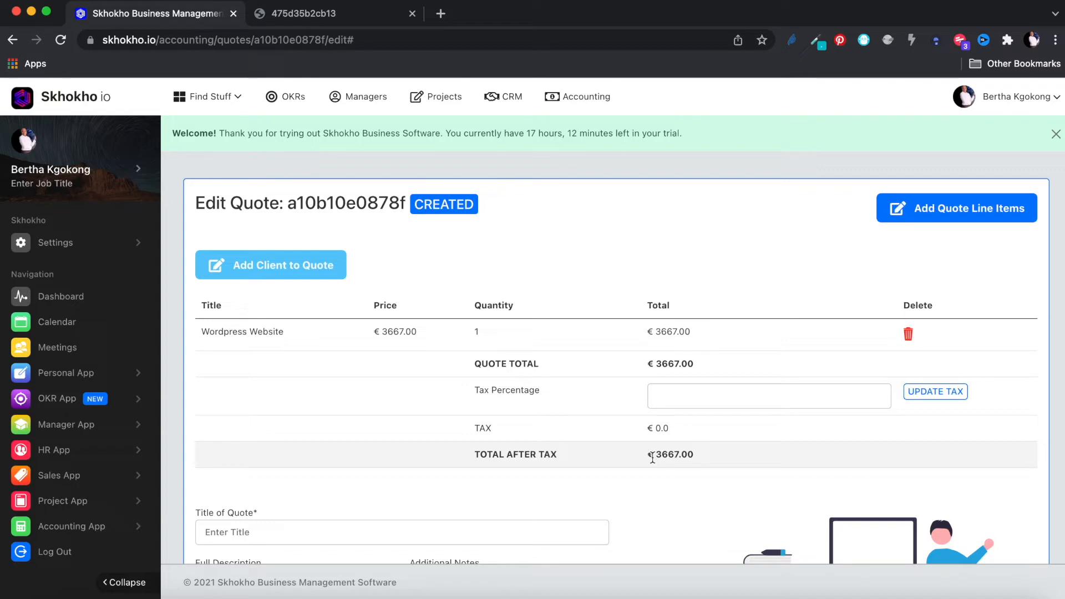
scroll(653, 458, up, 2)
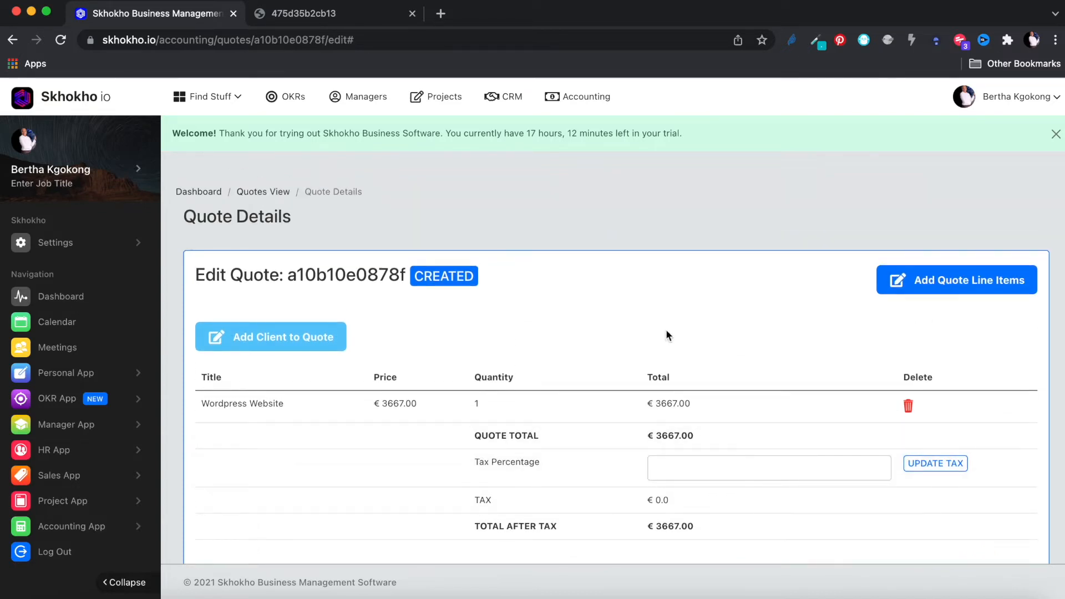
click(278, 336)
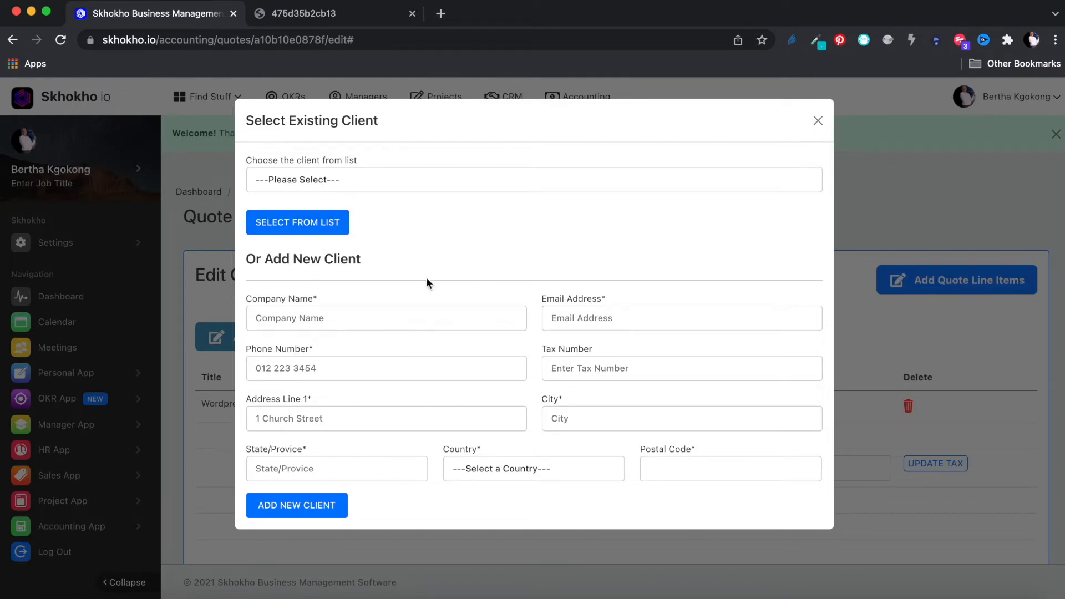
click(406, 191)
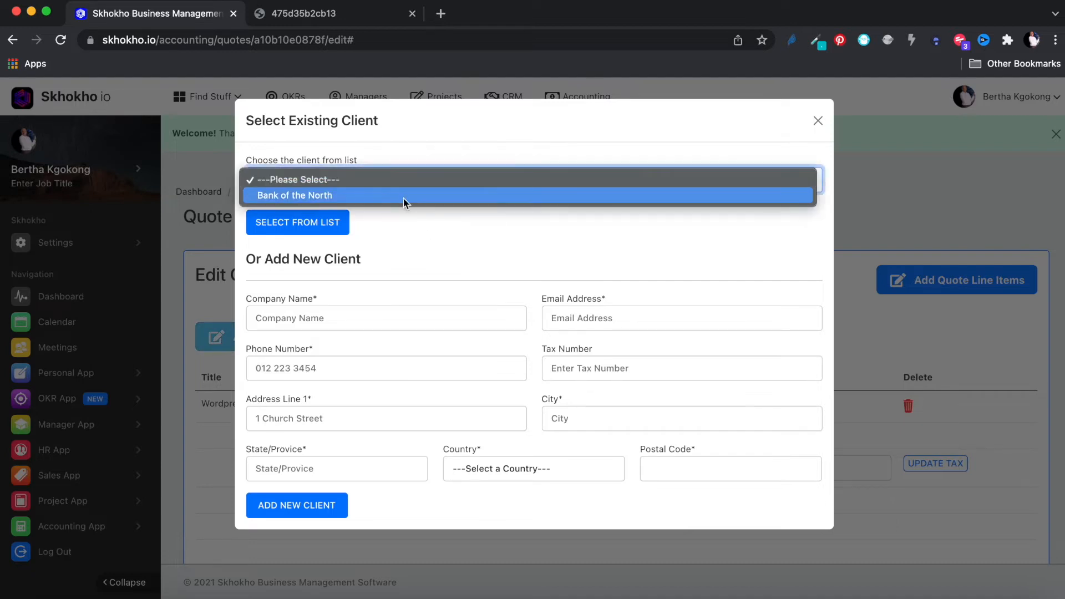
click(397, 197)
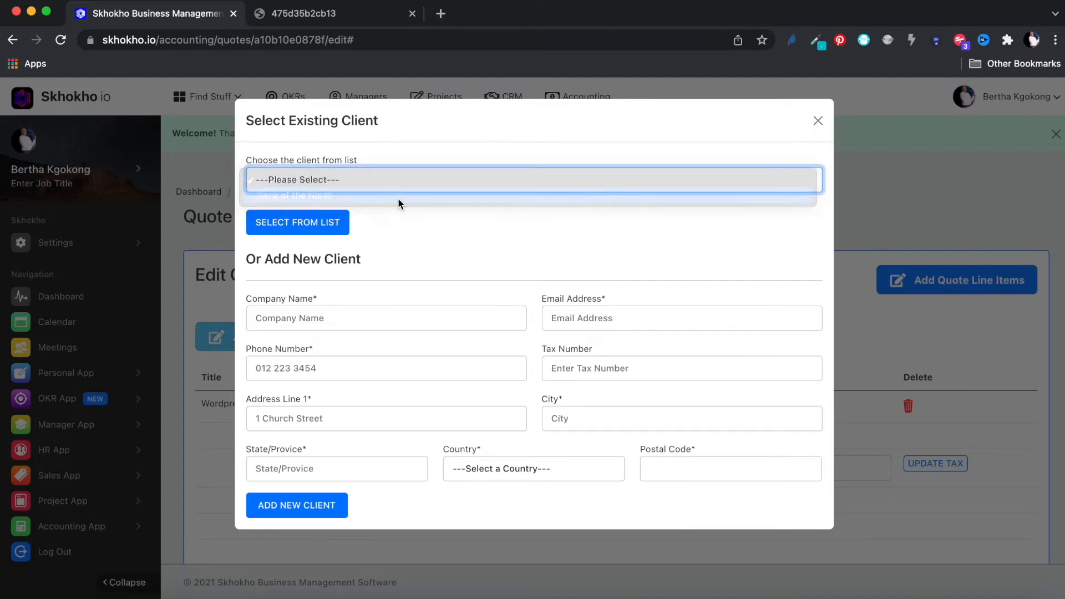
click(311, 227)
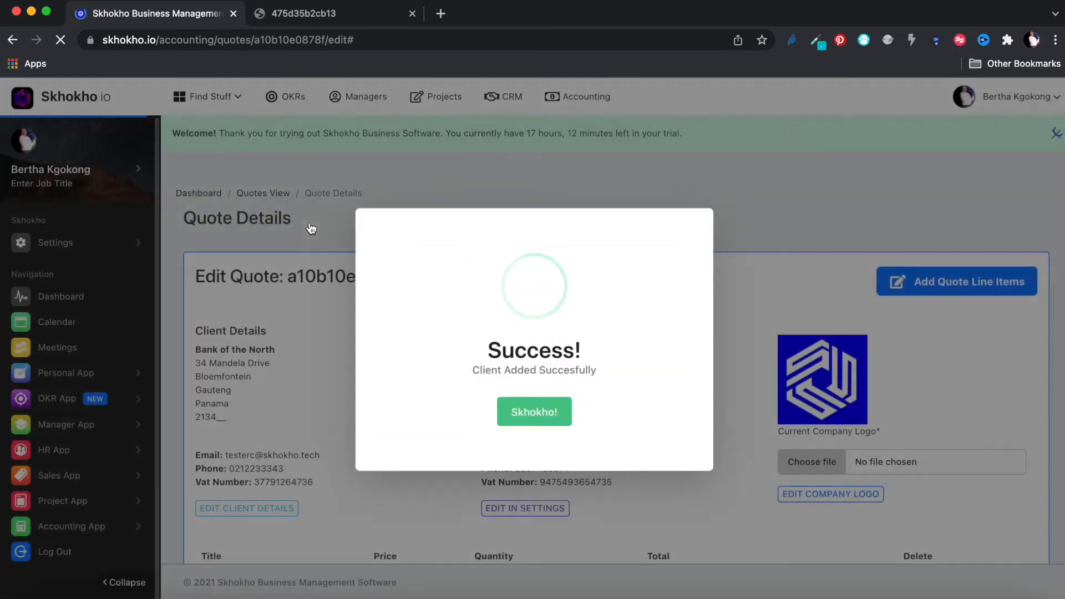
click(535, 412)
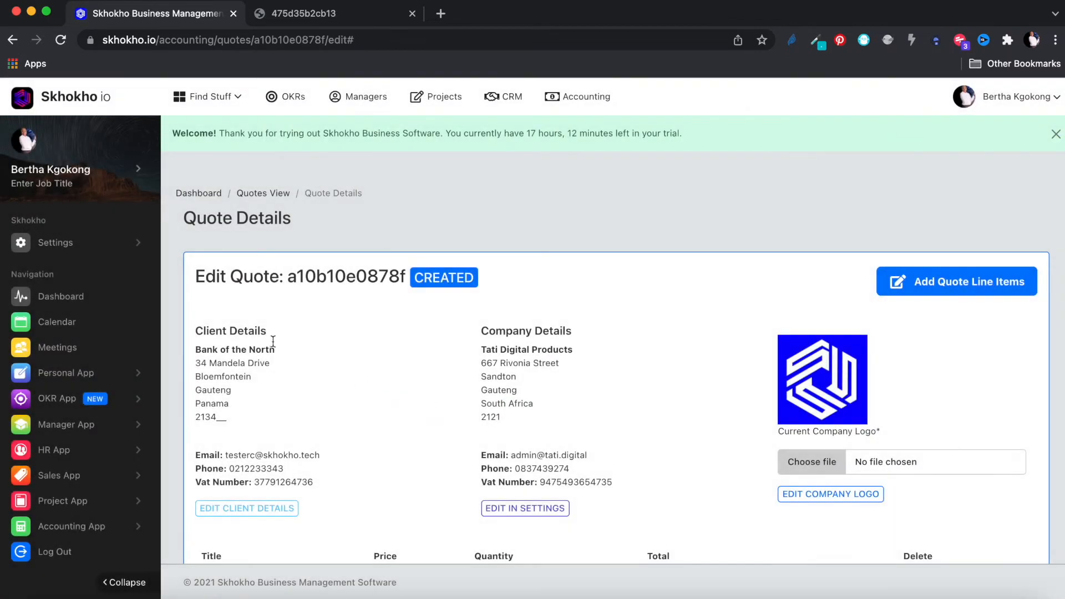
Step: Apply a tax percentage of 15% to the quote and check the tax and total after tax
drag(267, 332, 196, 331)
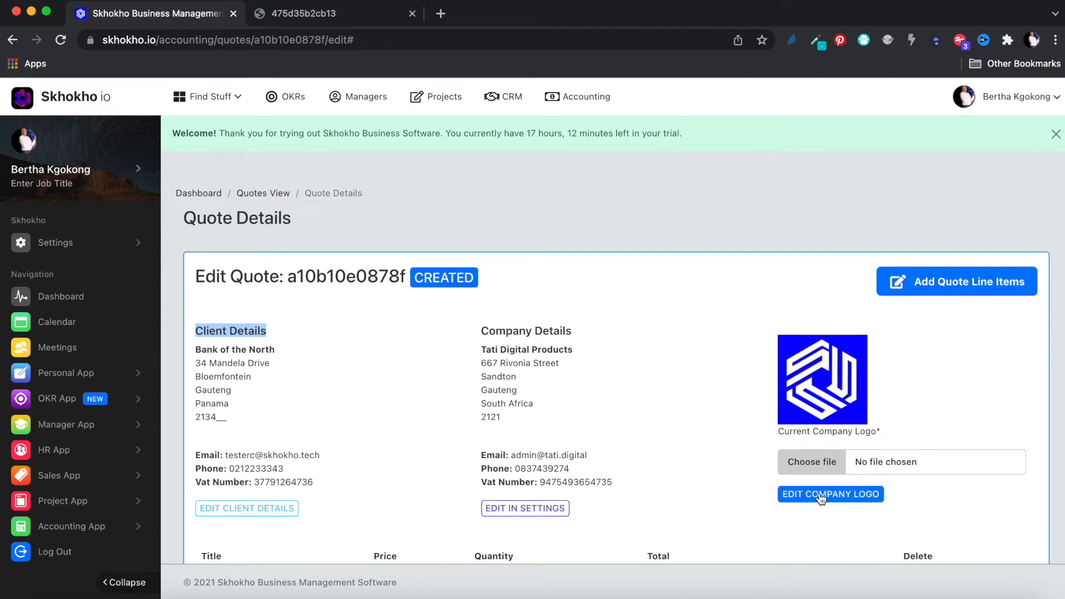
scroll(732, 518, down, 5)
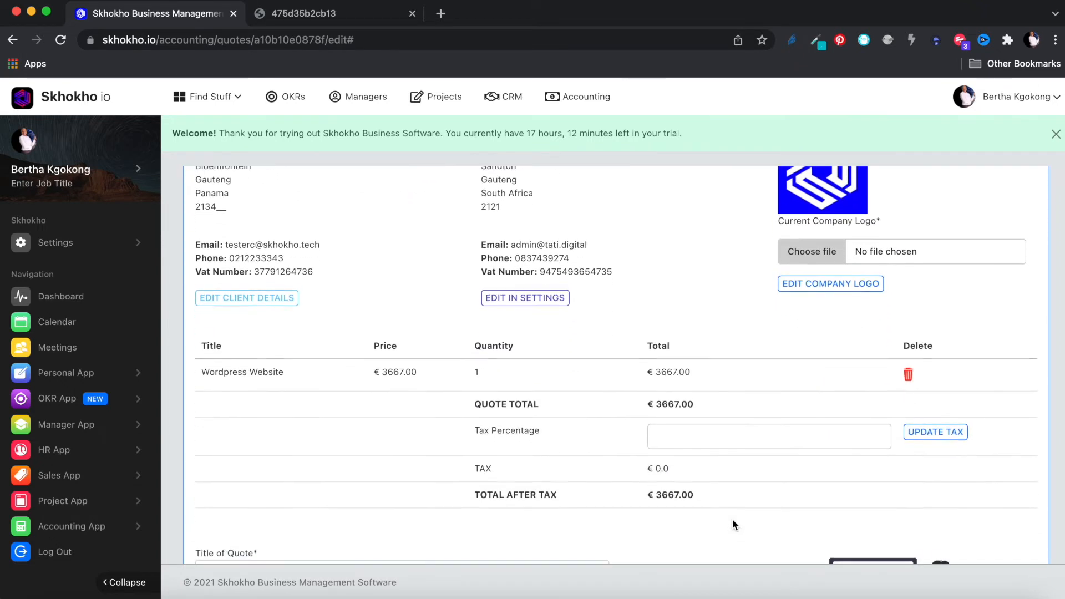
drag(541, 423, 476, 423)
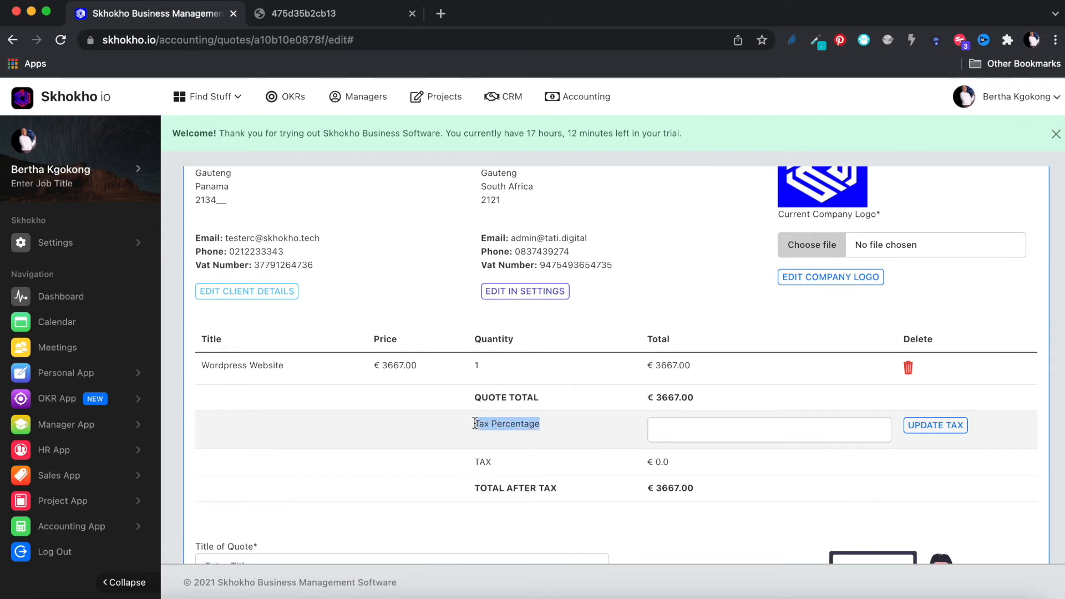
click(720, 427)
text(15)
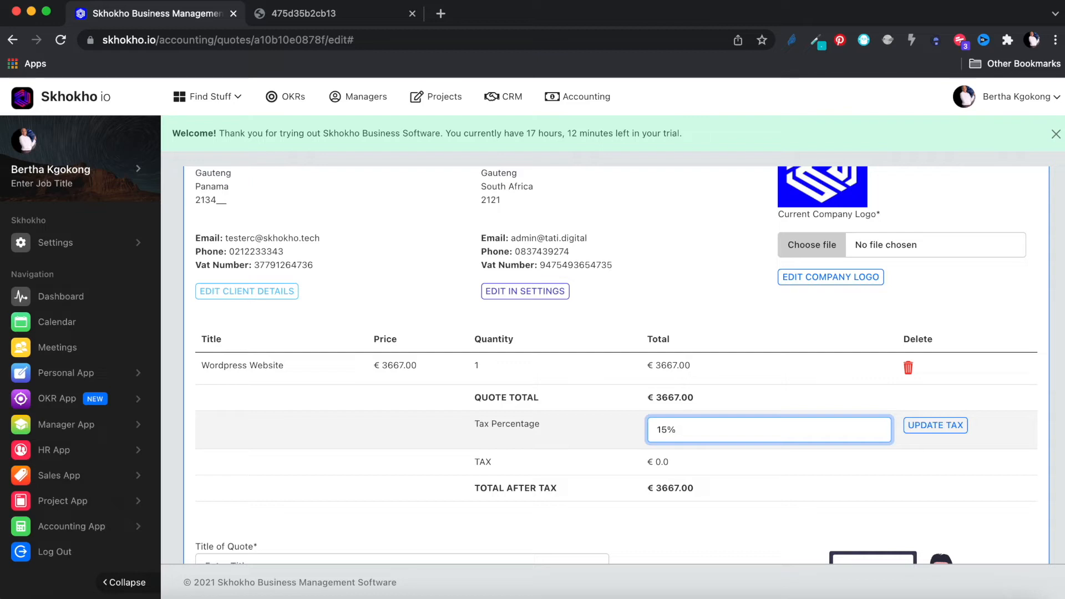
click(936, 426)
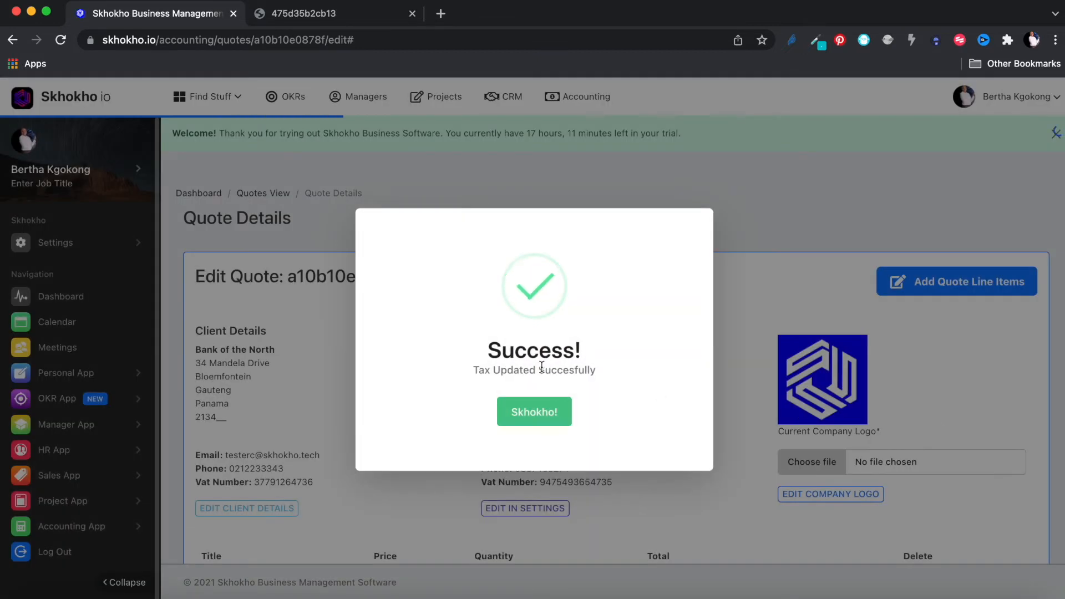
click(536, 409)
scroll(541, 410, down, 3)
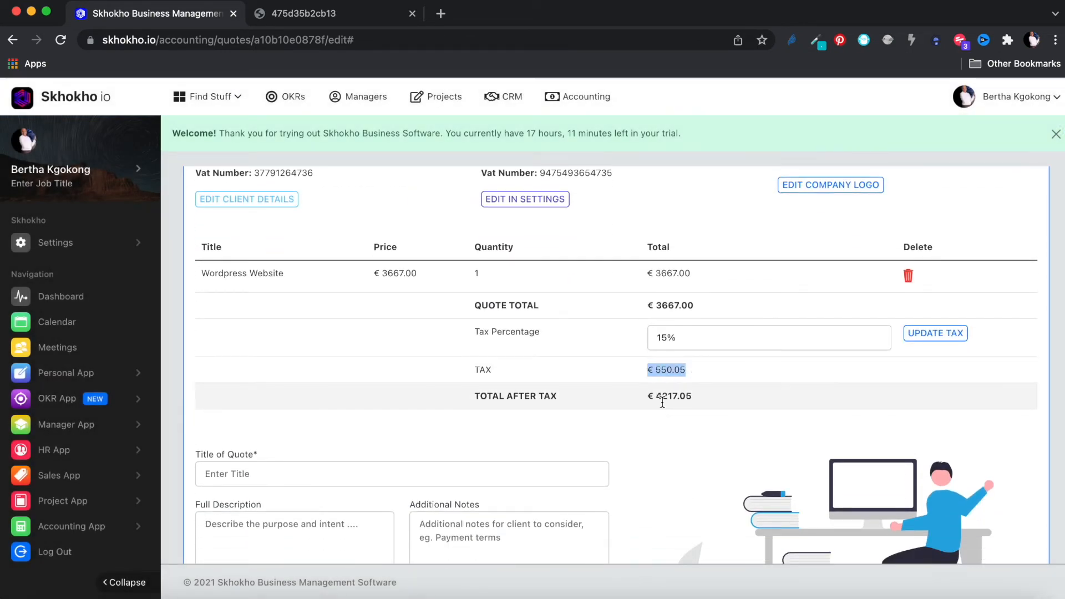
drag(644, 395, 694, 395)
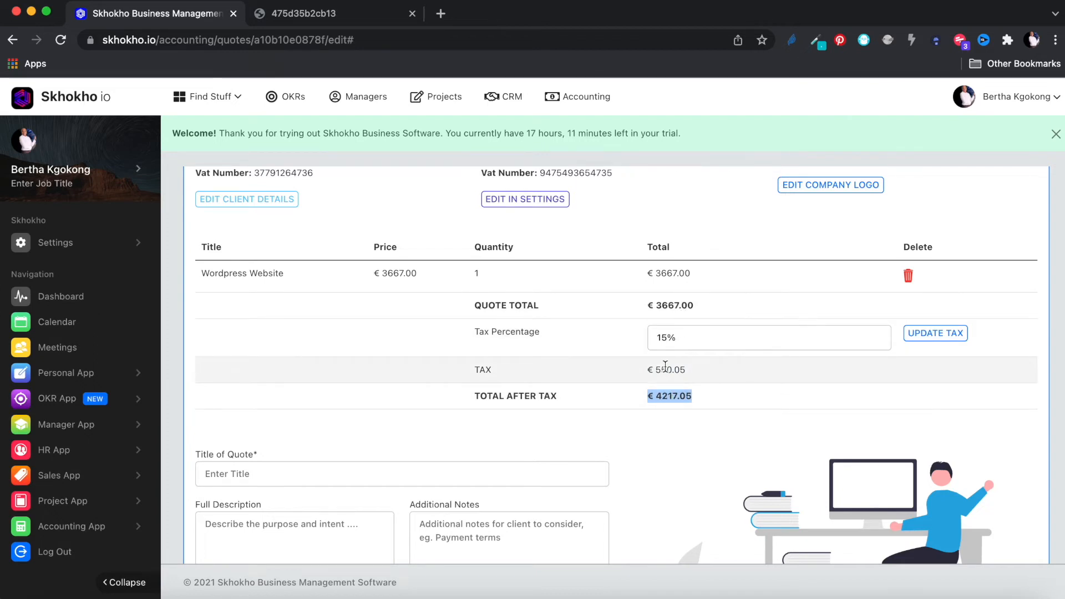
click(666, 434)
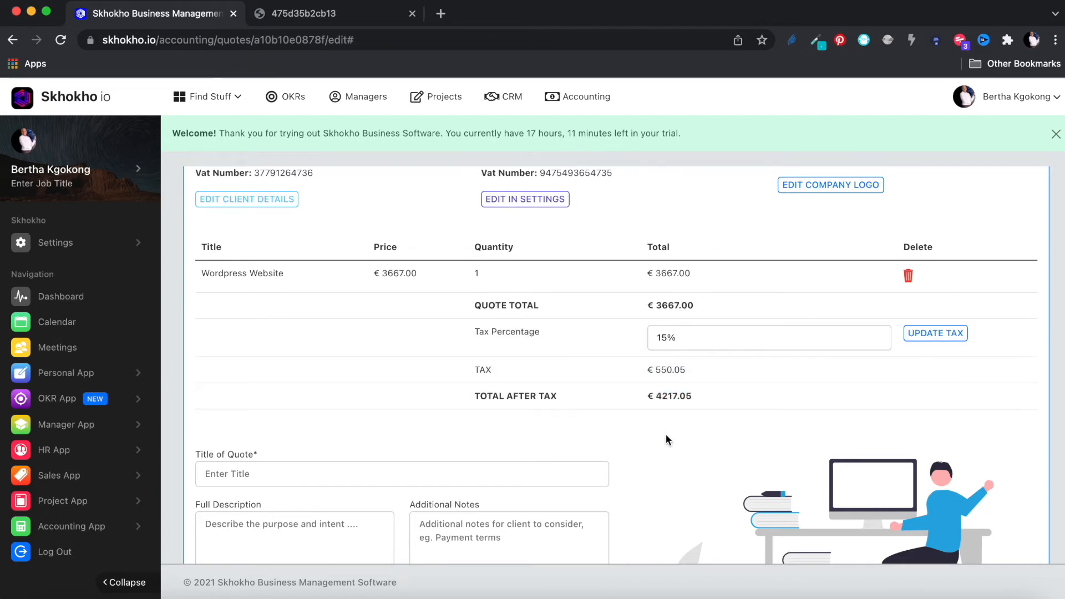
Step: Title the quote "Amazing Quote" and save the quote details
scroll(666, 434, down, 1)
scroll(666, 434, down, 3)
click(492, 366)
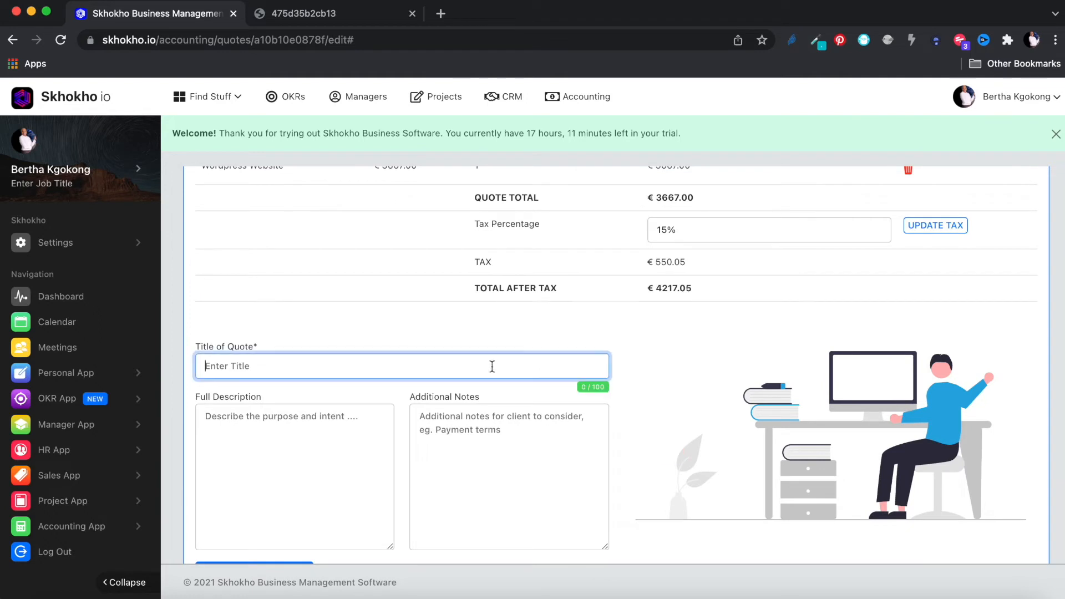
text(Amazing Quote)
scroll(264, 457, down, 2)
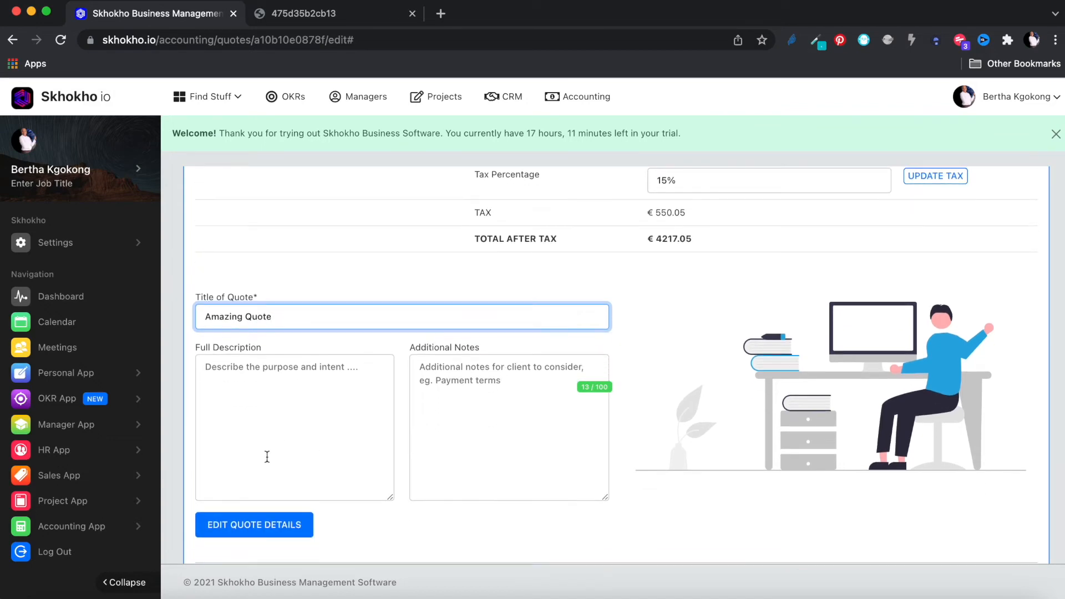
click(258, 526)
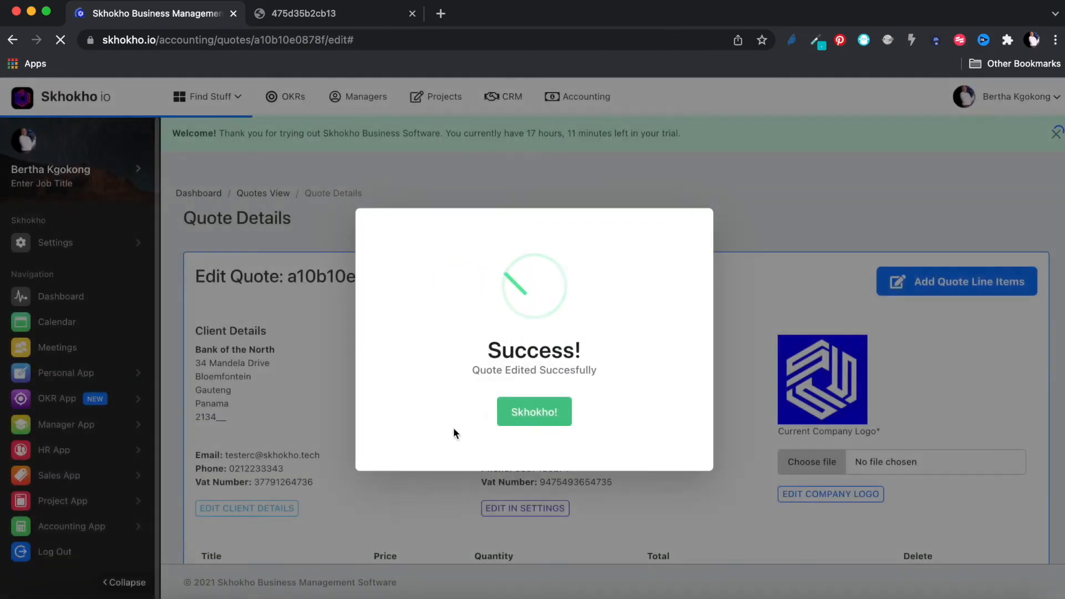
click(504, 416)
Step: Open the PDF version of the quote in a new browser tab and review its contents
scroll(504, 416, down, 5)
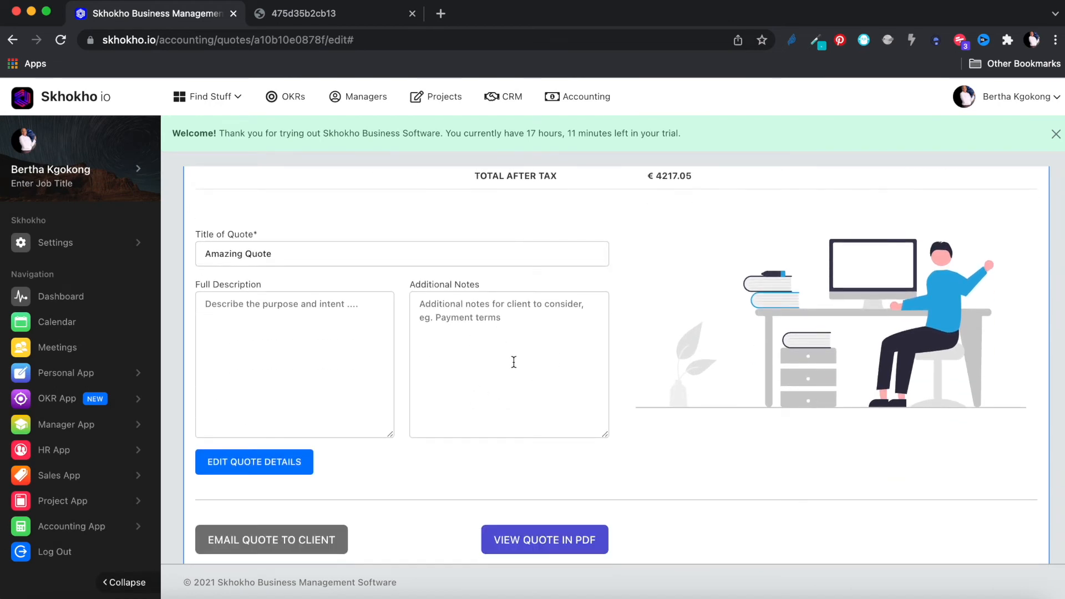
scroll(548, 461, down, 1)
right_click(537, 508)
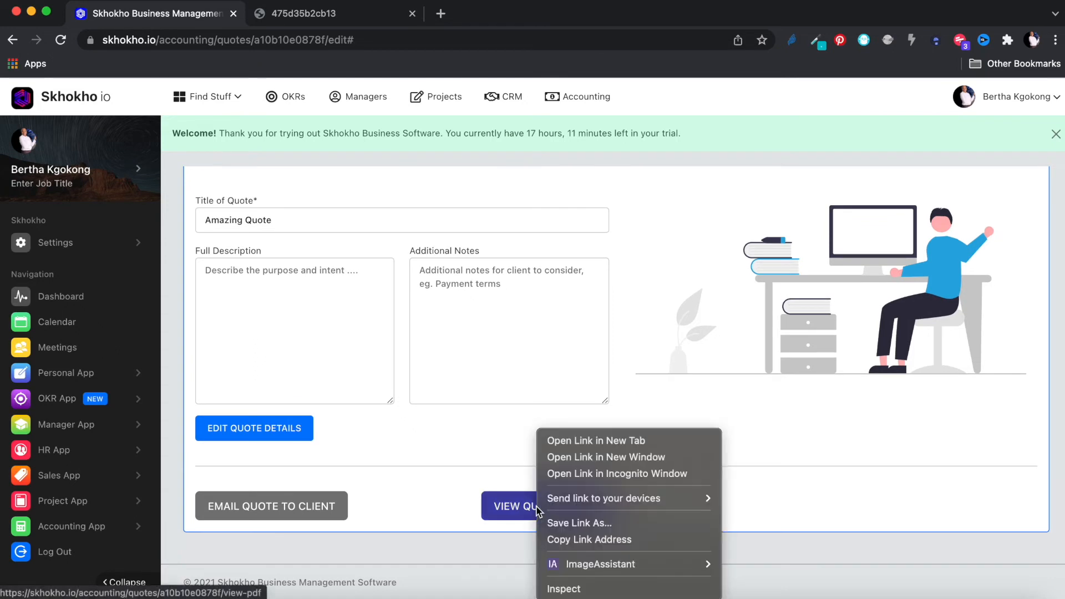
click(600, 441)
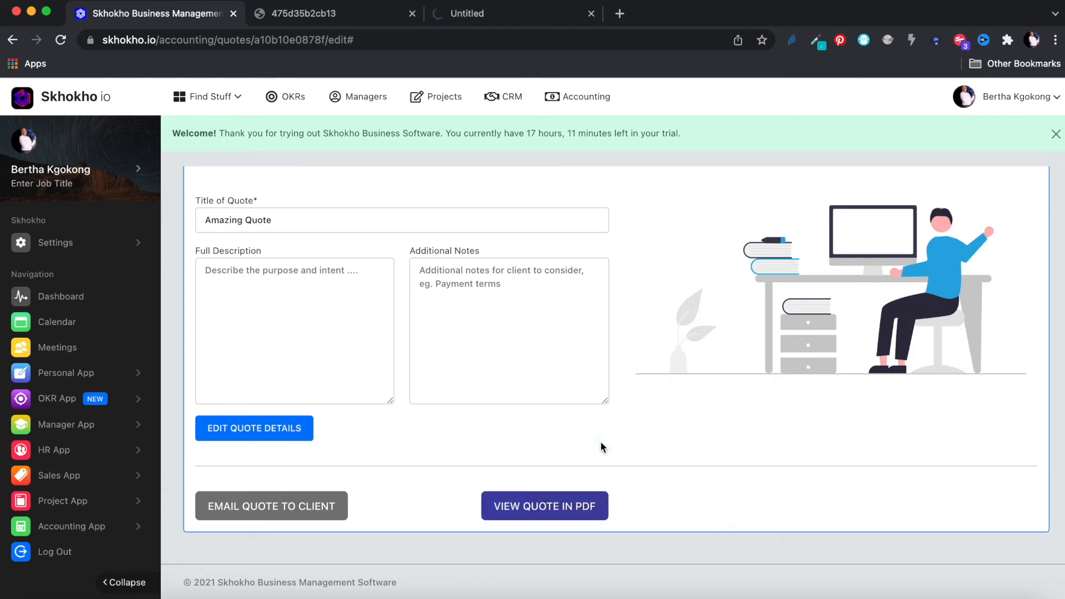
click(488, 12)
scroll(532, 405, down, 1)
scroll(647, 371, down, 2)
scroll(646, 371, up, 5)
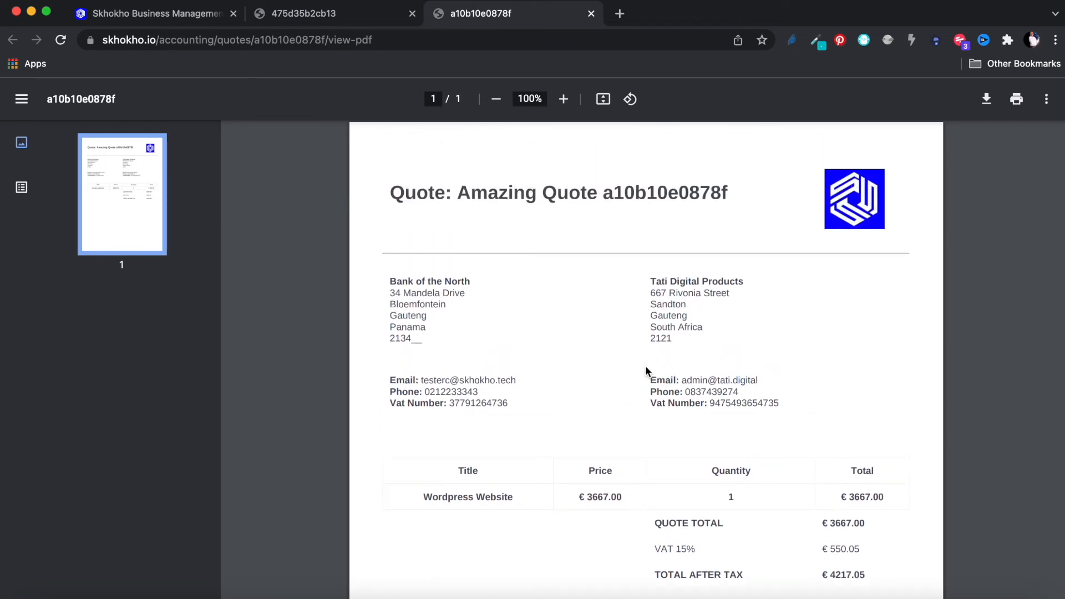
scroll(646, 370, down, 2)
scroll(645, 366, up, 3)
Step: Return to the quote editor and check the client's e-mail address against the option for emailing the quote
click(198, 12)
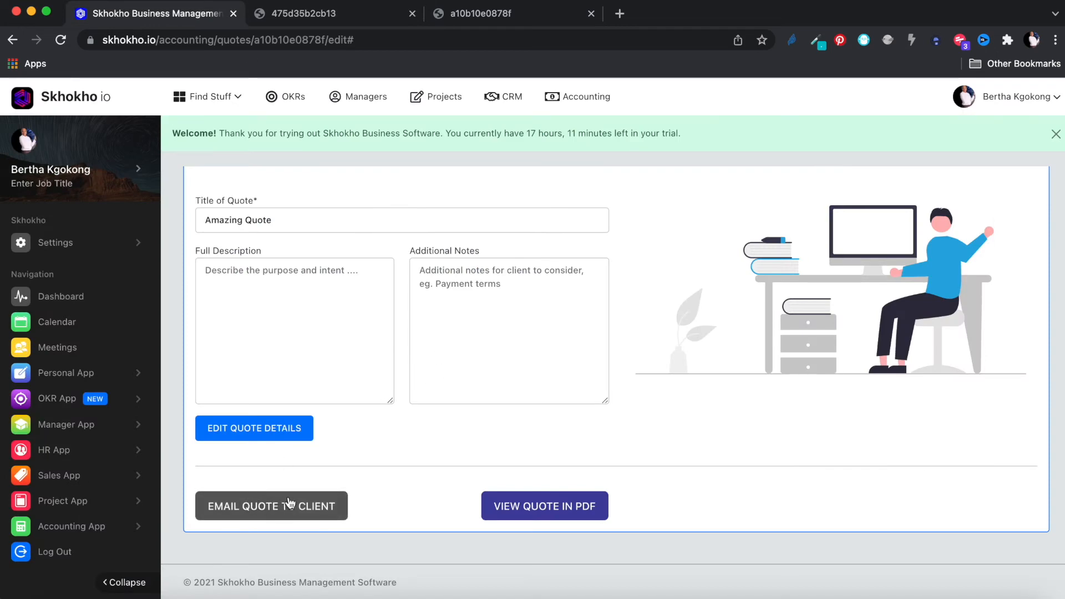
scroll(358, 481, up, 10)
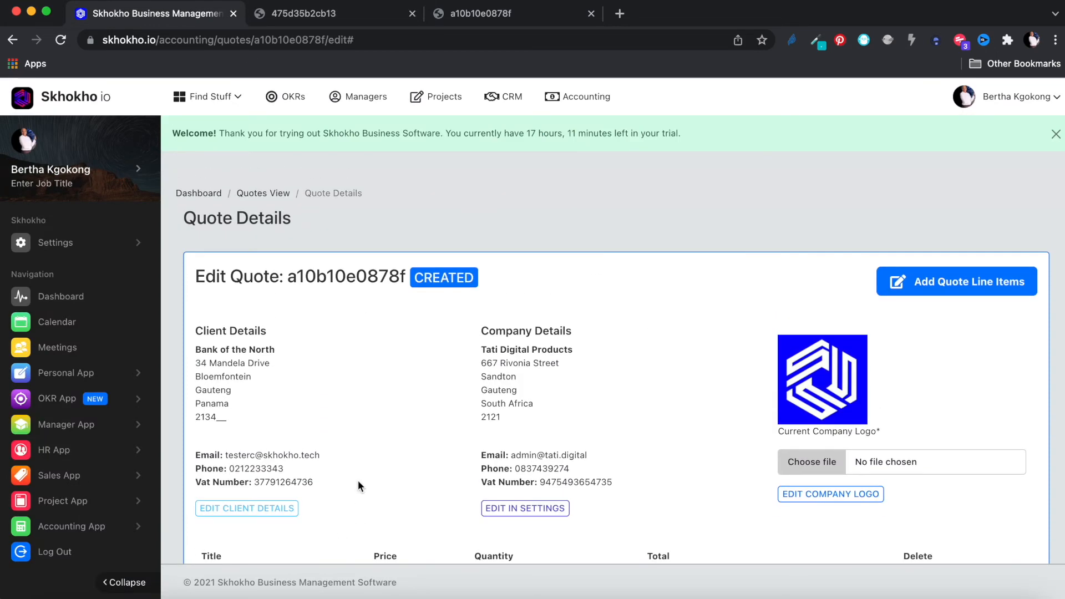
drag(329, 455, 225, 455)
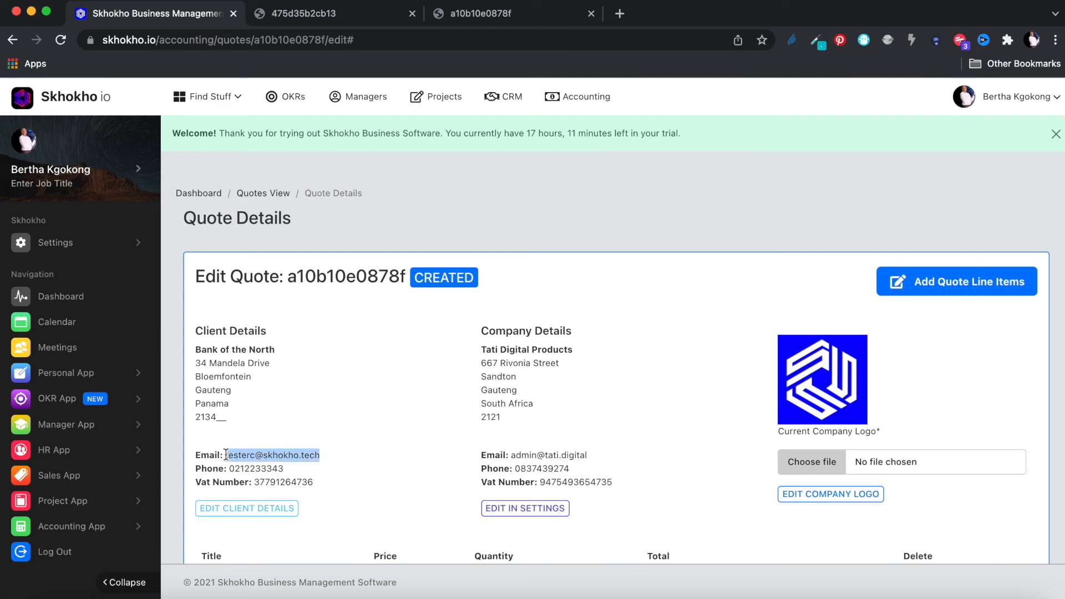
drag(196, 331, 272, 337)
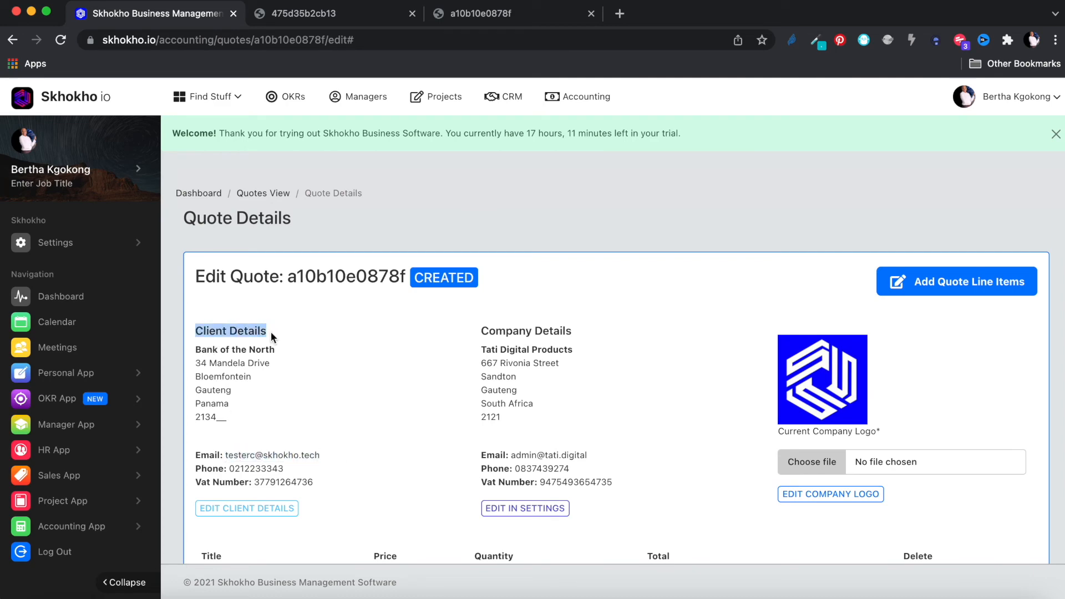
scroll(390, 459, down, 10)
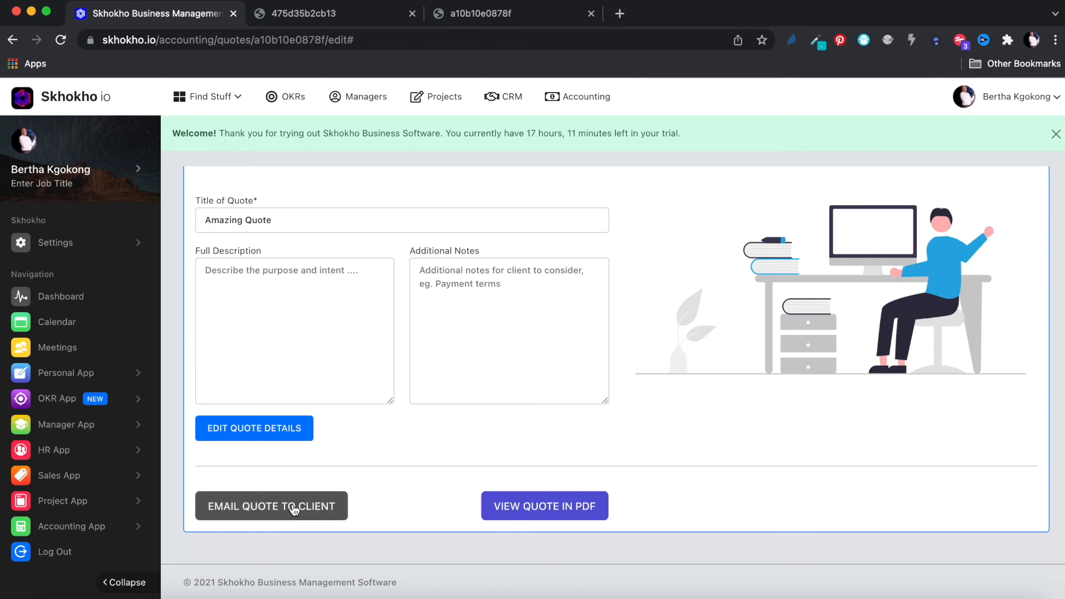
scroll(411, 489, up, 10)
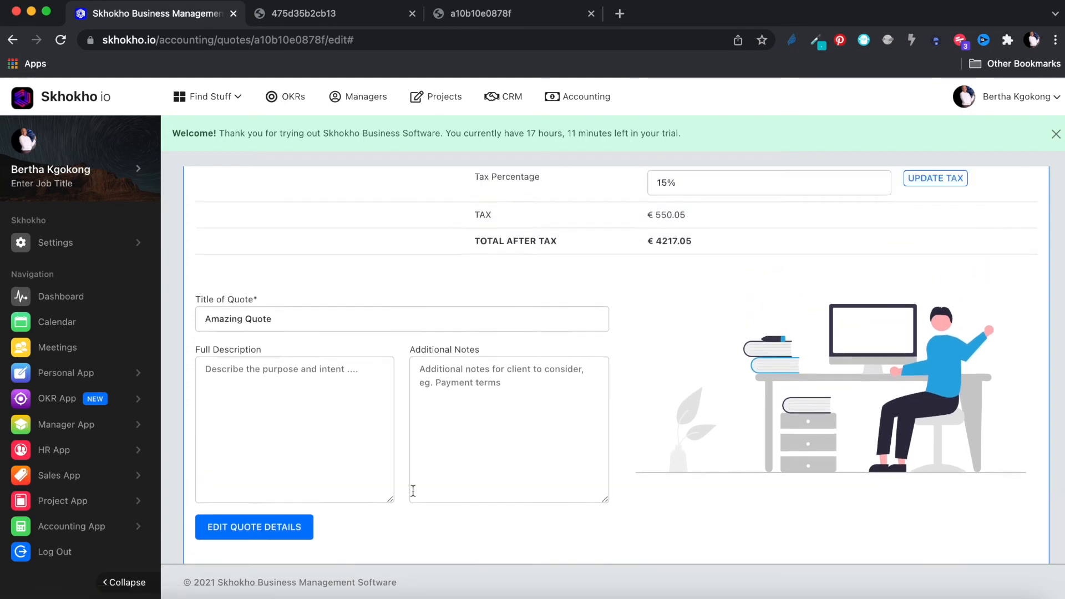
scroll(412, 495, up, 2)
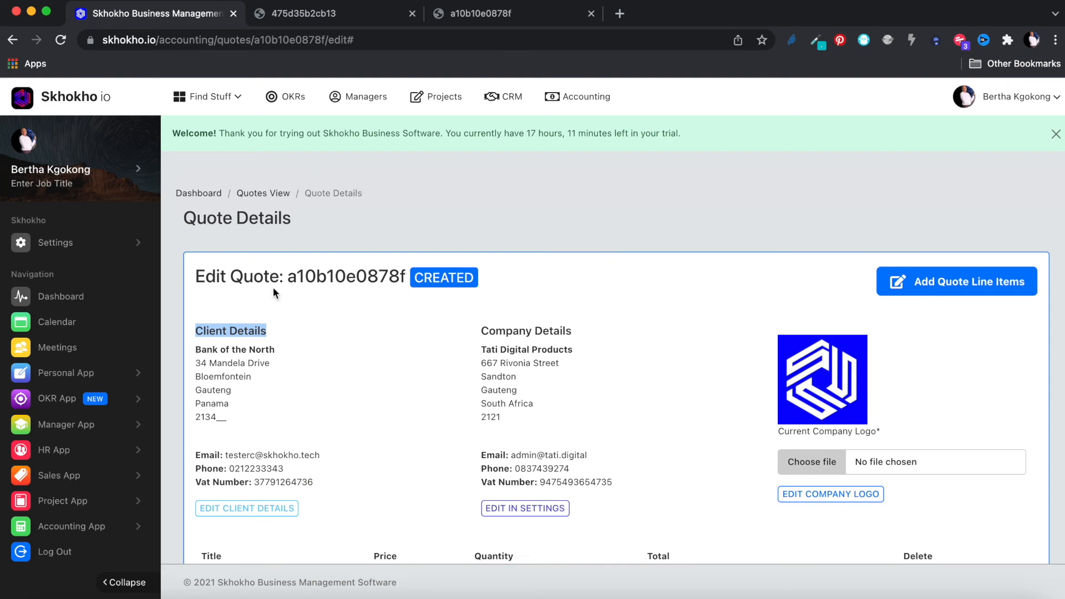
Step: Go back to the quote list and show the actions available for Amazing Quote
click(254, 197)
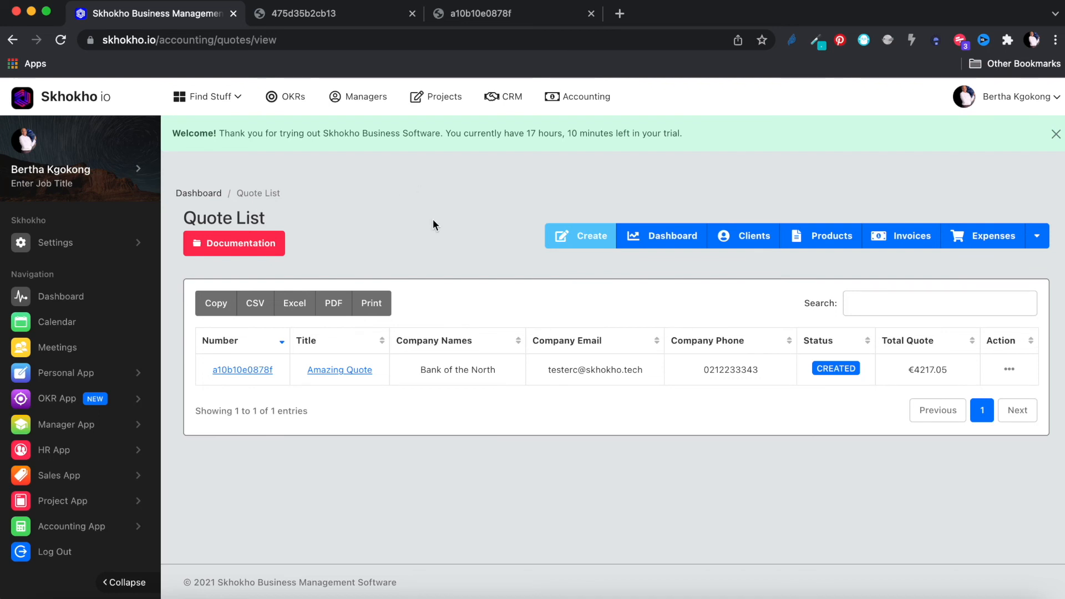
click(1010, 370)
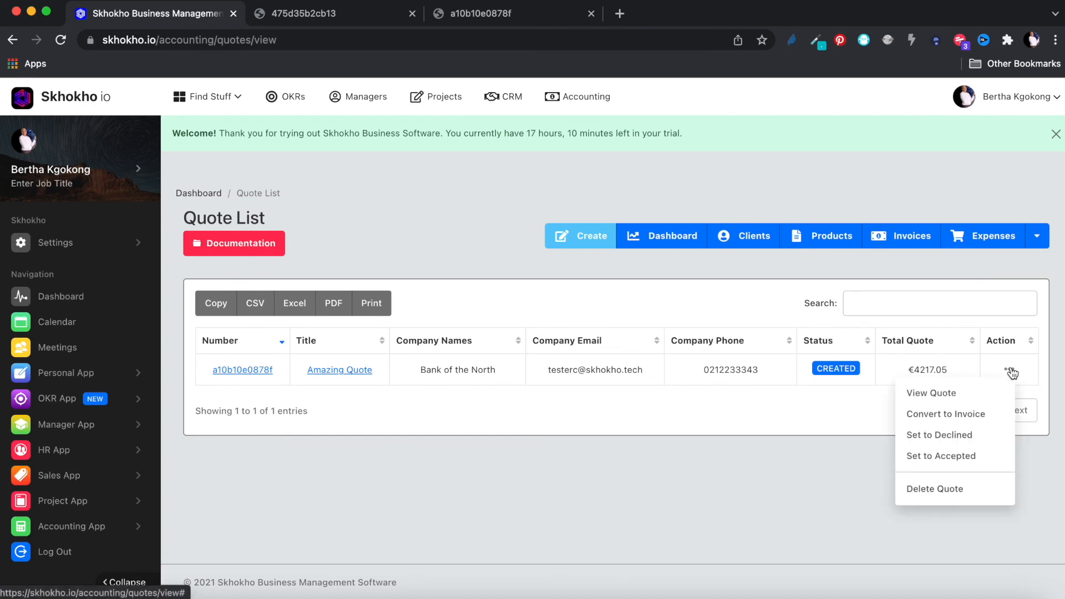